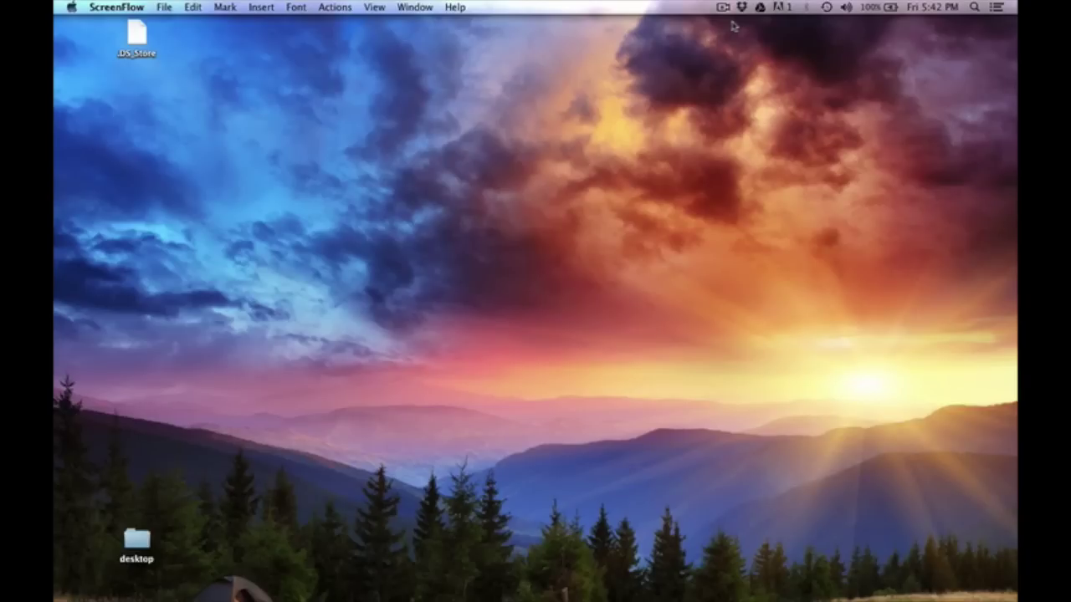
Launch XBMC and bring up its power menu (Exit, Power off System, Suspend, Reboot)
mouse_move(478, 589)
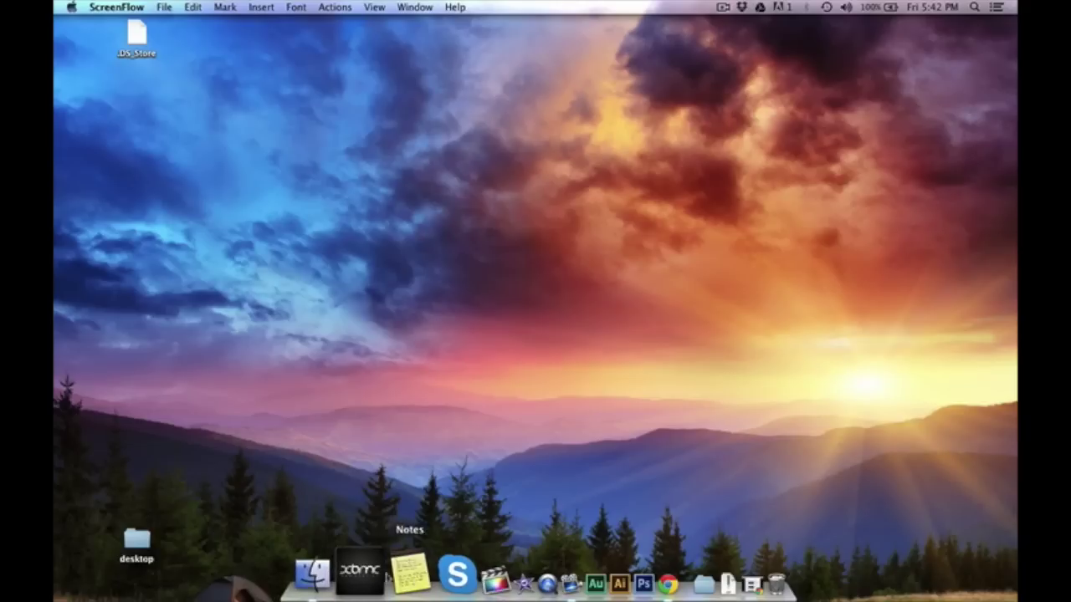
click(376, 572)
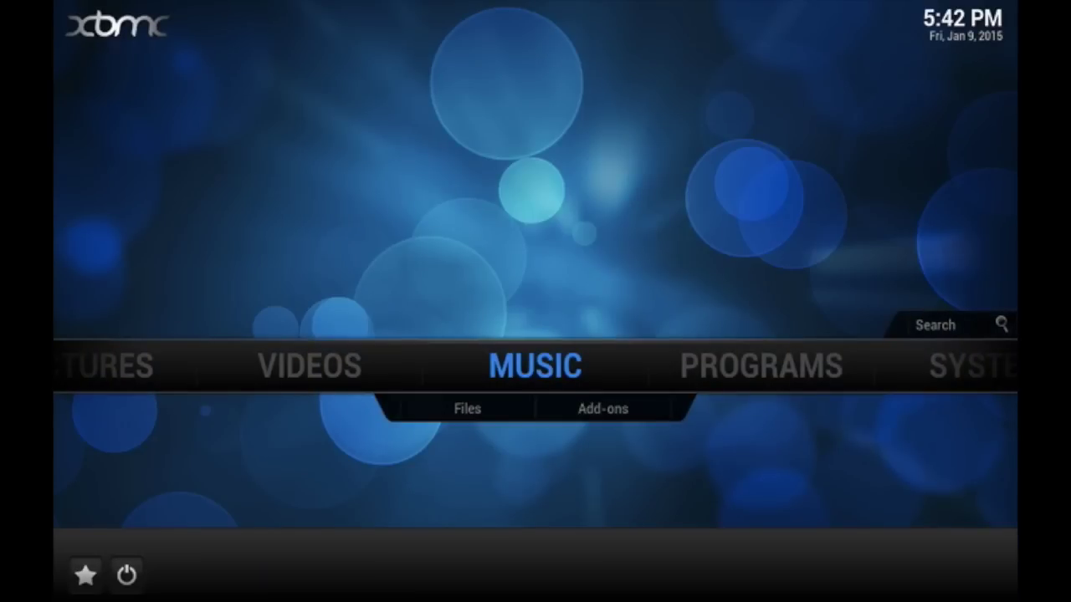
click(126, 574)
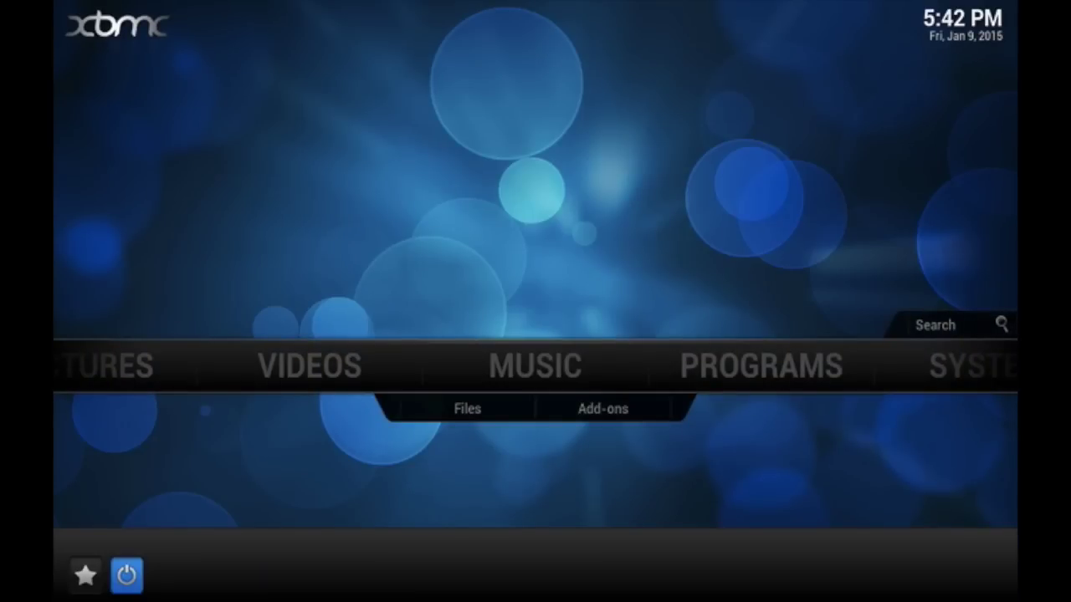
key(Return)
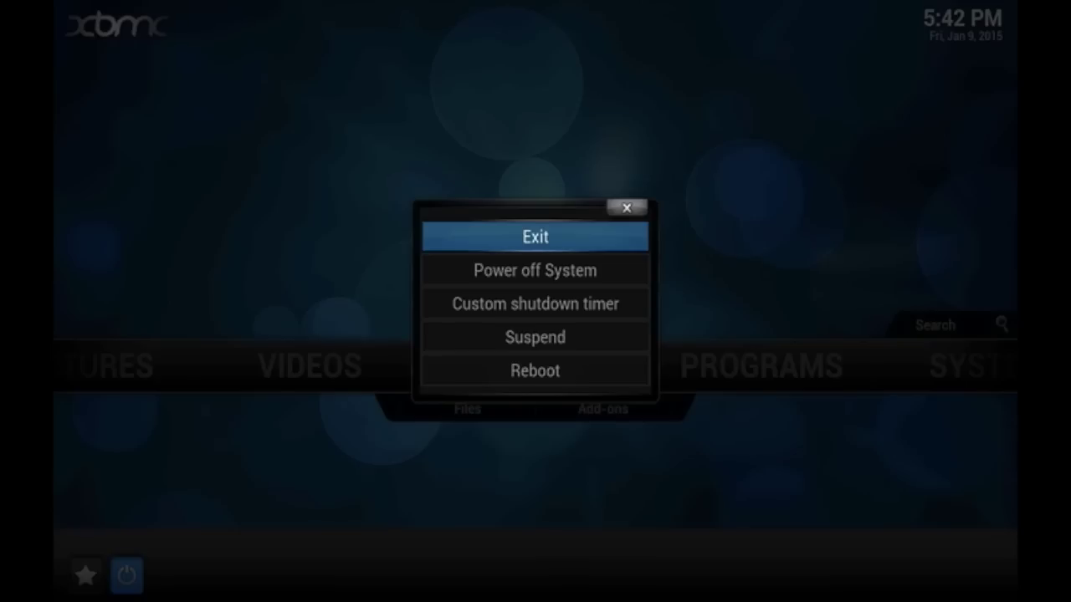
Switch to Finder and force quit XBMC via Apple menu > Force Quit, confirming
key(super+Tab)
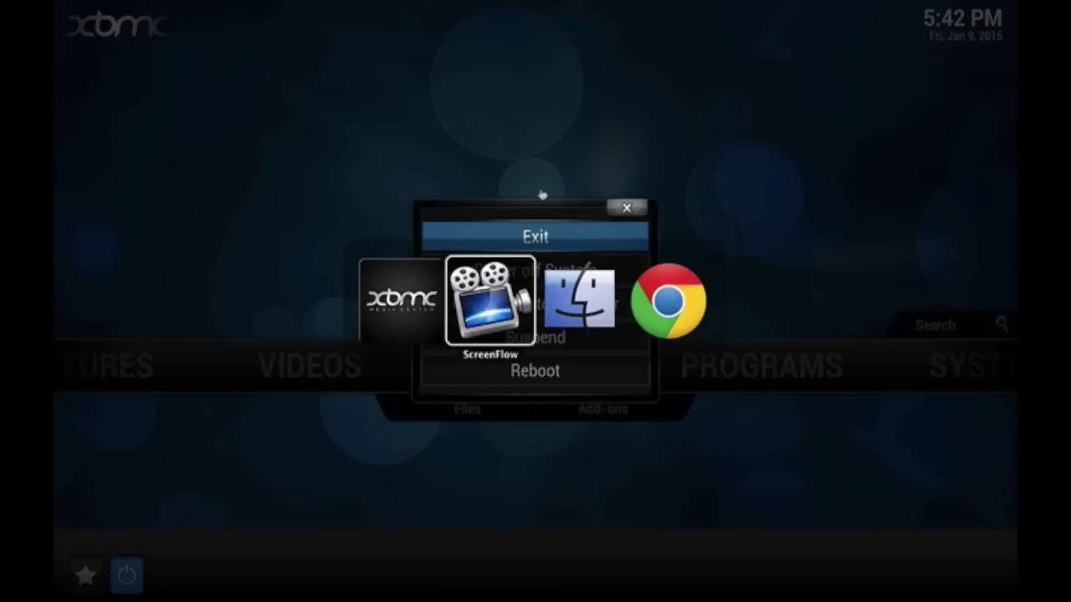
key(super+Tab)
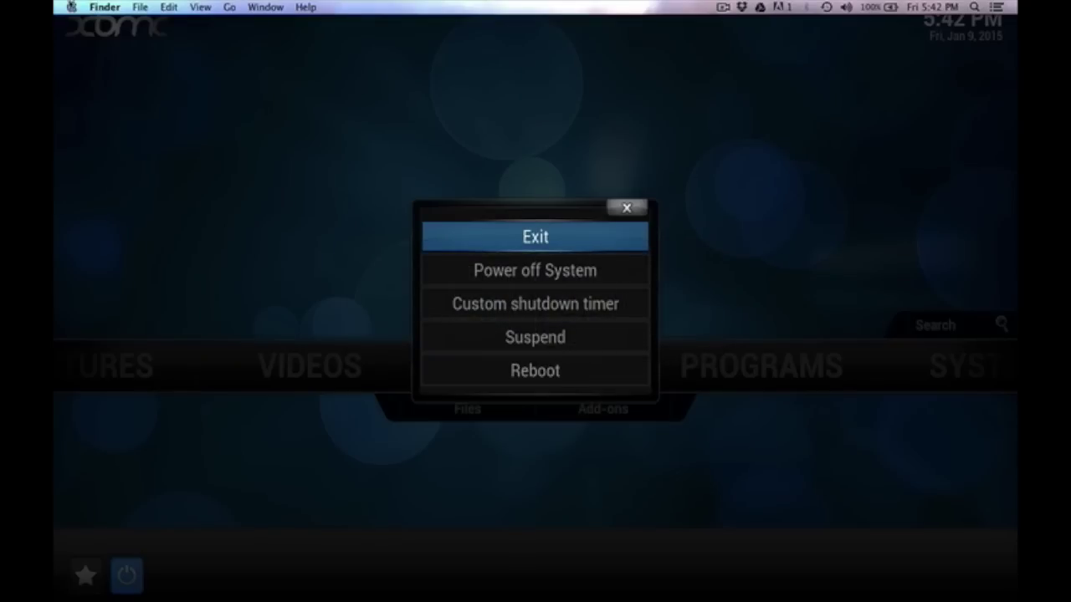
click(71, 8)
click(104, 124)
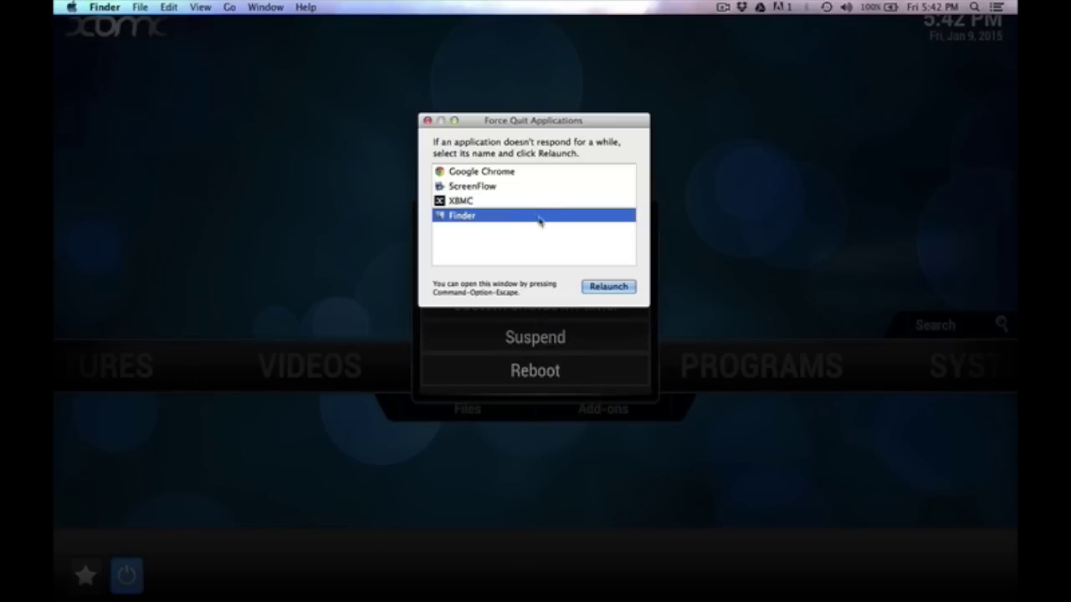
click(526, 202)
click(623, 286)
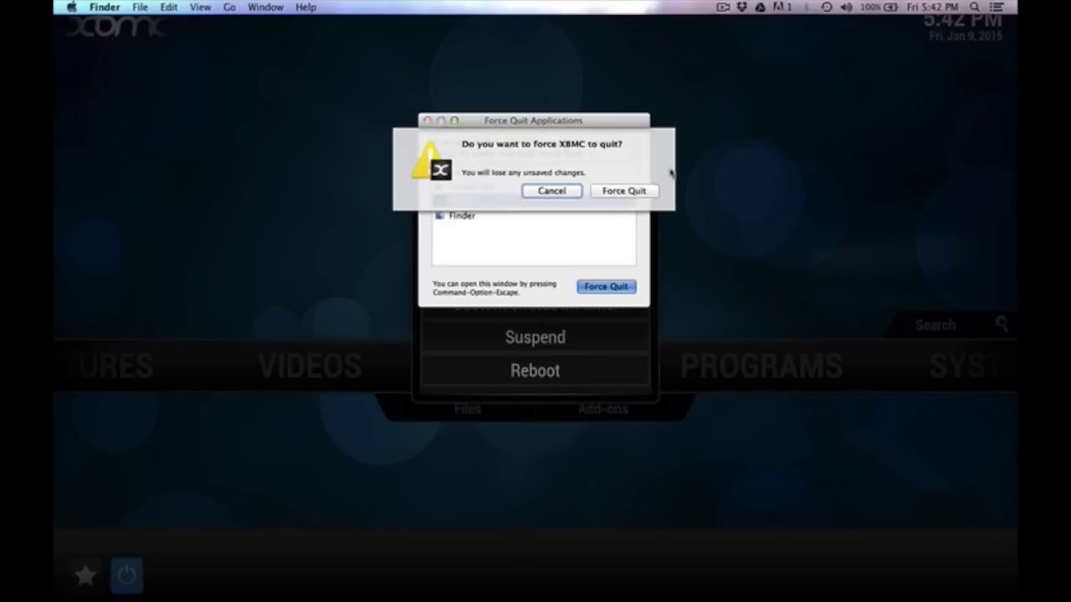
click(639, 191)
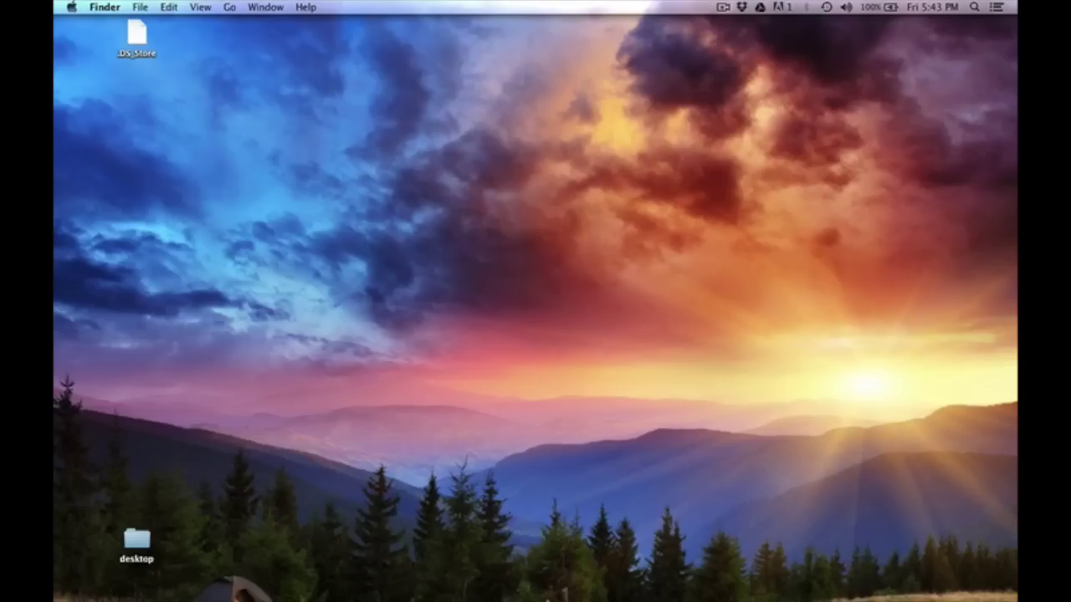
Download the InterfaceLIFT 'Endless' wallpaper at 1920x1080 and drag the image onto the desktop
mouse_move(566, 589)
click(693, 574)
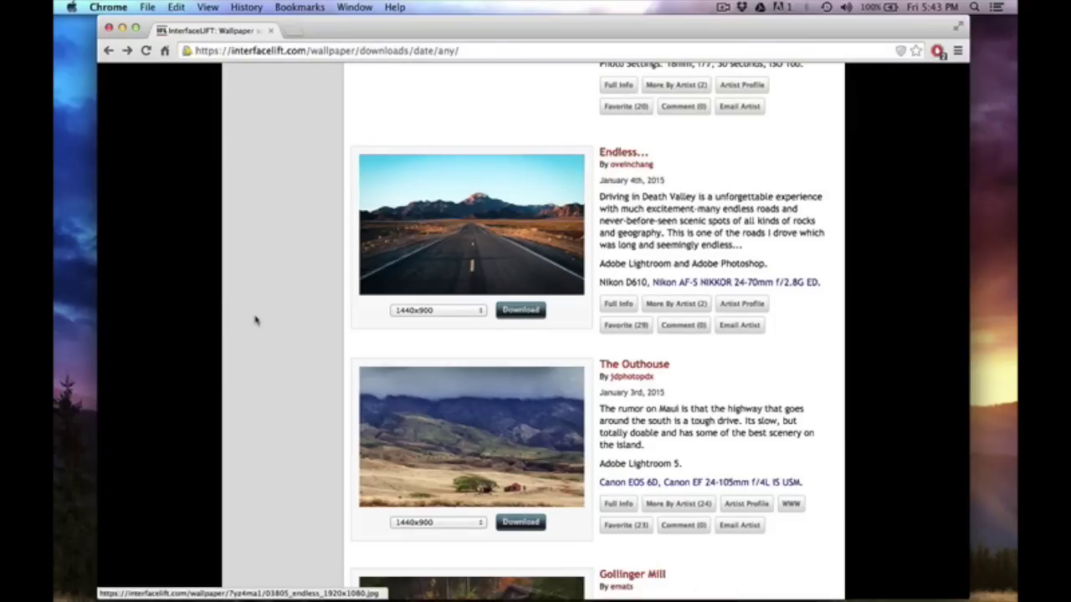
scroll(256, 318, up, 1)
click(454, 327)
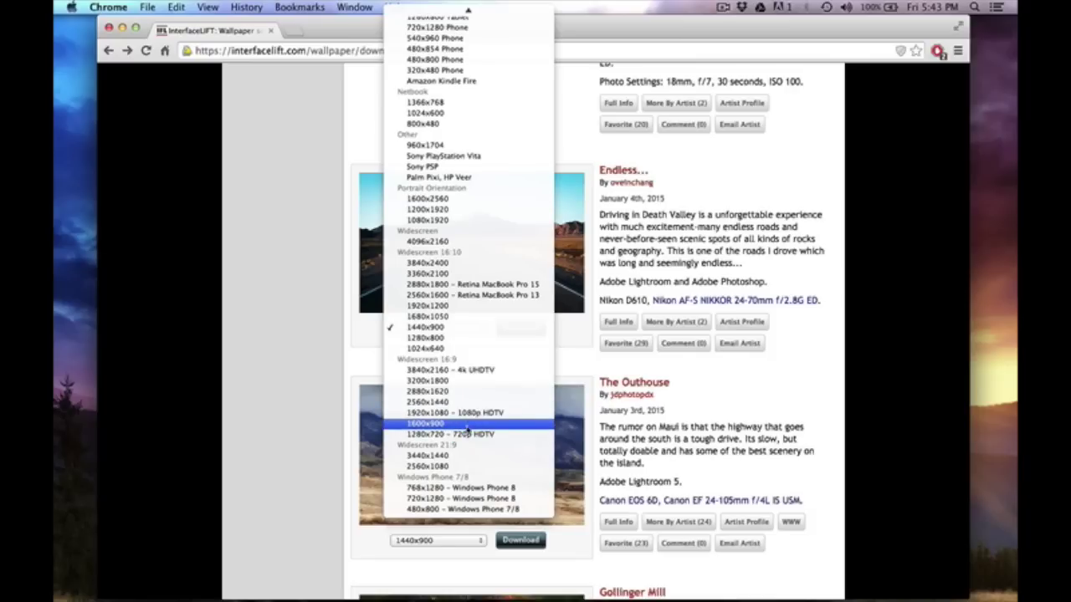
click(468, 418)
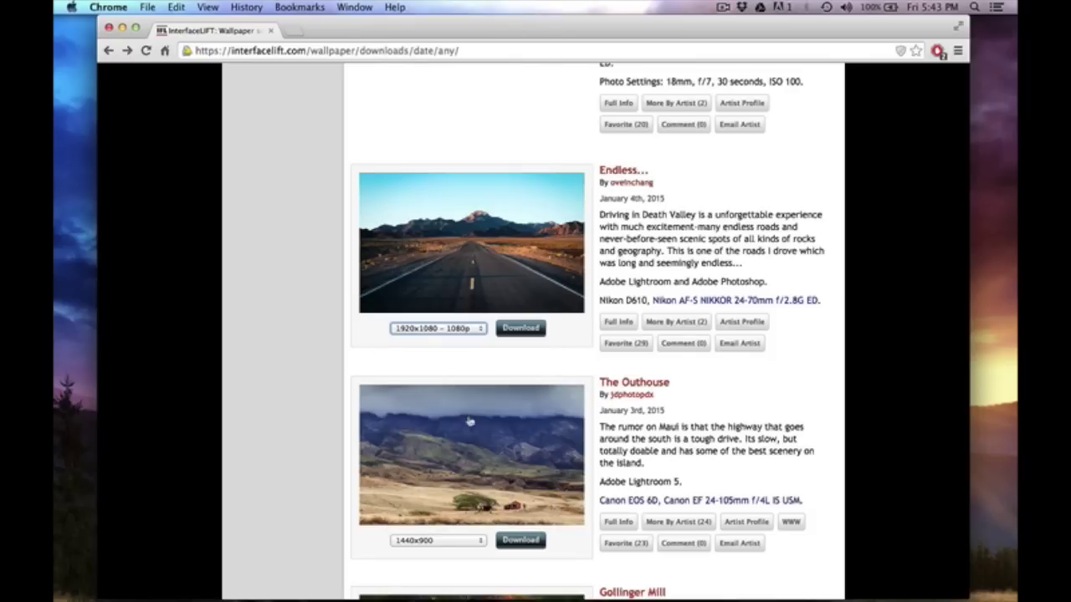
click(529, 330)
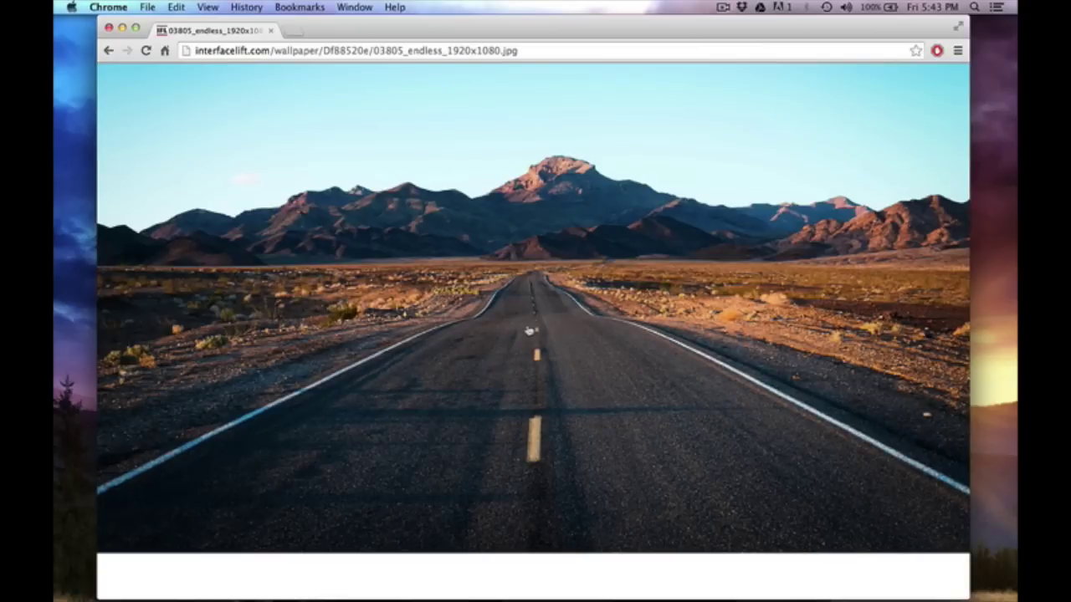
drag(578, 24, 562, 22)
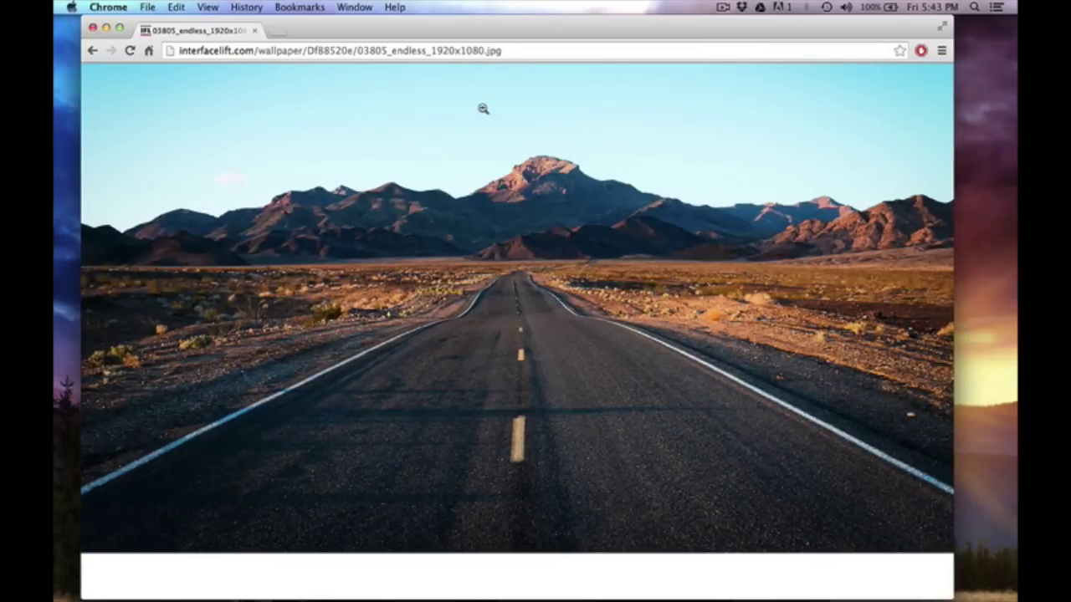
mouse_move(483, 109)
mouse_down()
mouse_move(908, 119)
mouse_move(1015, 141)
mouse_move(1013, 161)
mouse_up()
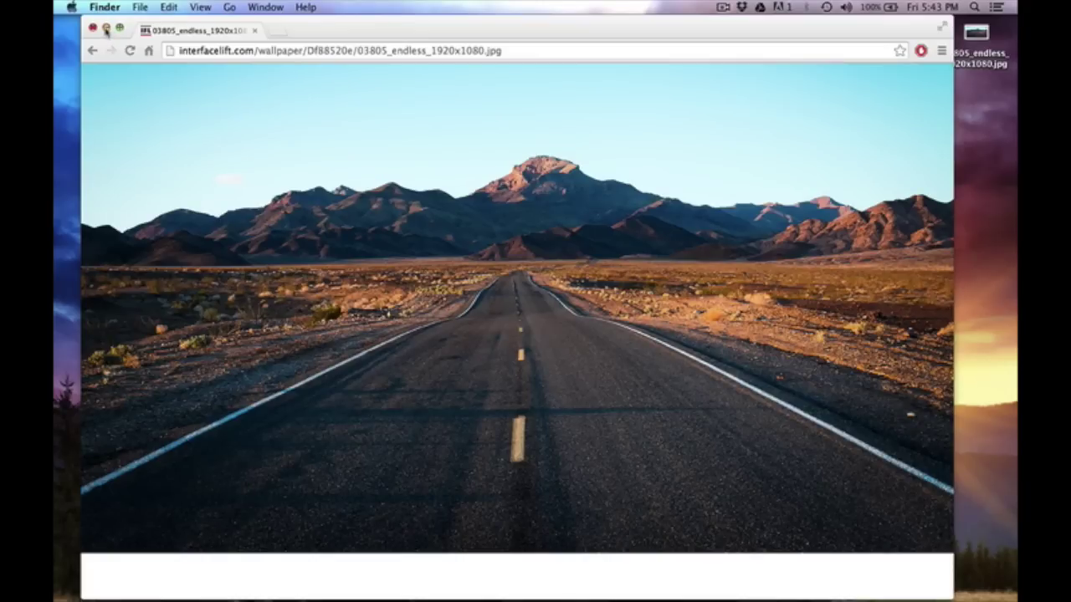
Hide Chrome and move the downloaded road image to the desktop centre
click(106, 29)
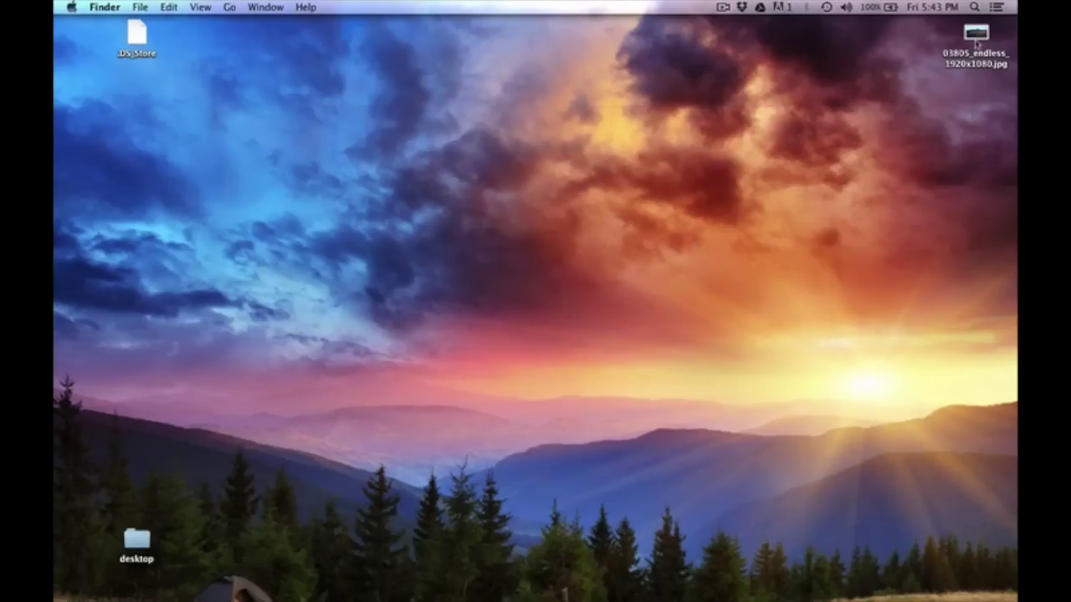
mouse_move(987, 42)
mouse_down()
mouse_move(642, 151)
mouse_move(455, 266)
mouse_up()
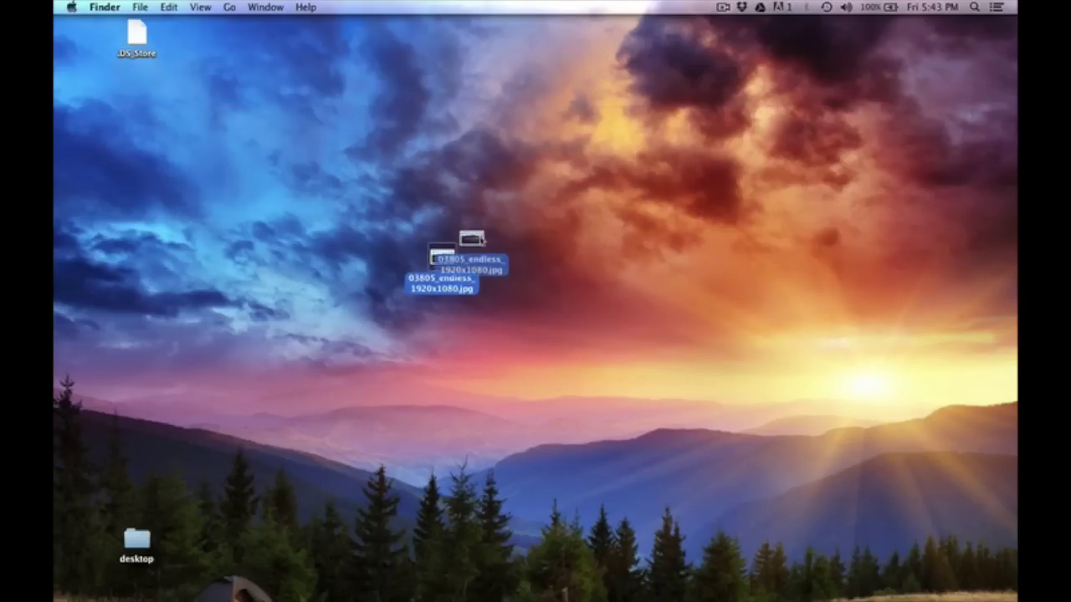
click(447, 311)
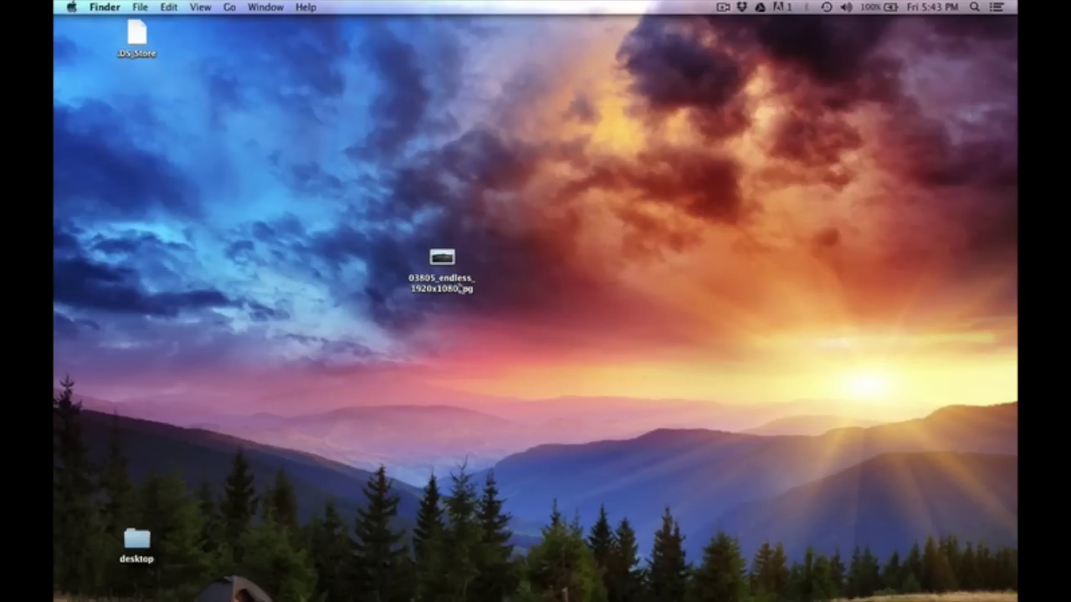
Rename 03805_endless_1920x1080.jpg to splash.png, accept the .png extension, and move it upper right
click(459, 291)
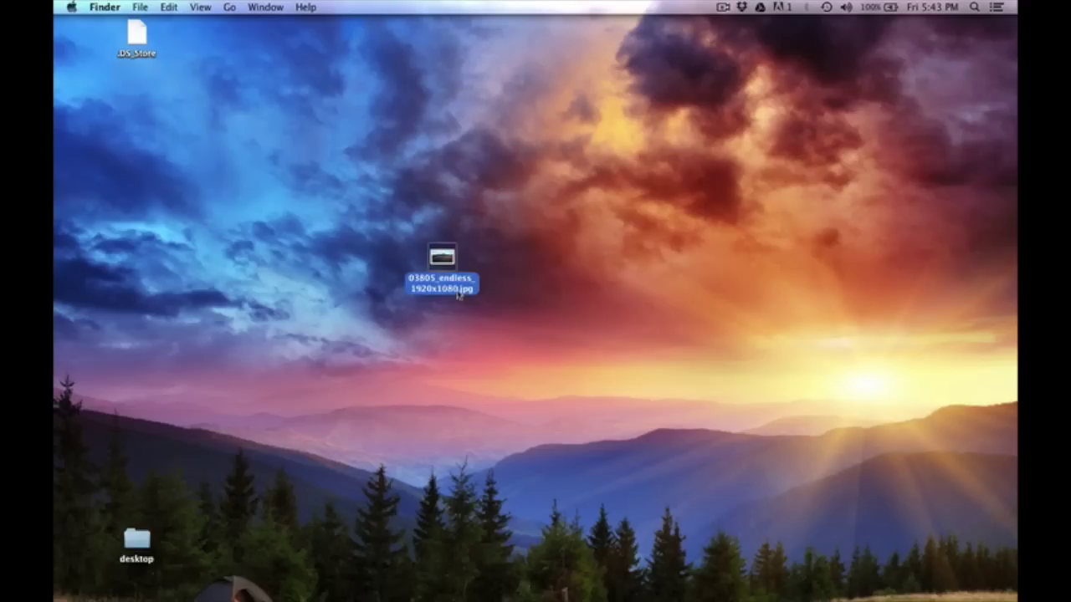
key(Return)
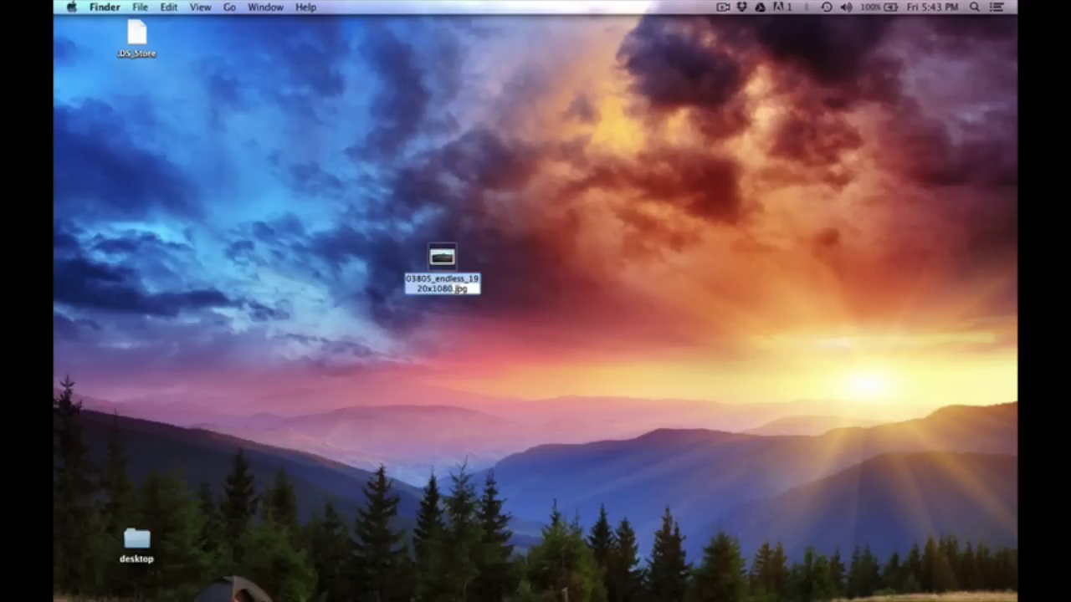
text(splash)
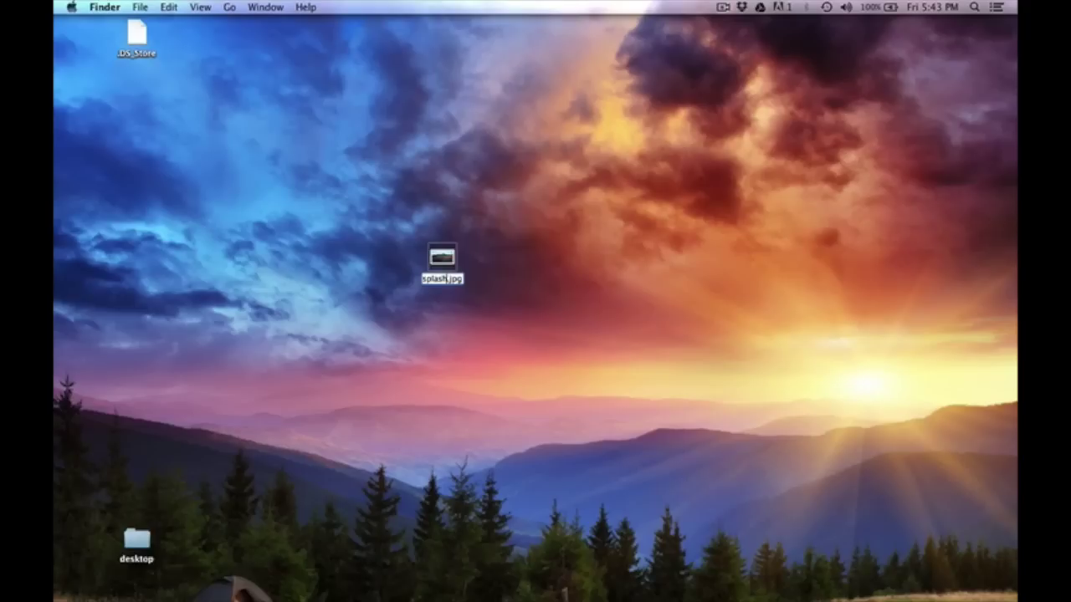
key(Right)
key(Right)
key(Right)
key(BackSpace)
key(BackSpace)
key(BackSpace)
text(png)
key(Return)
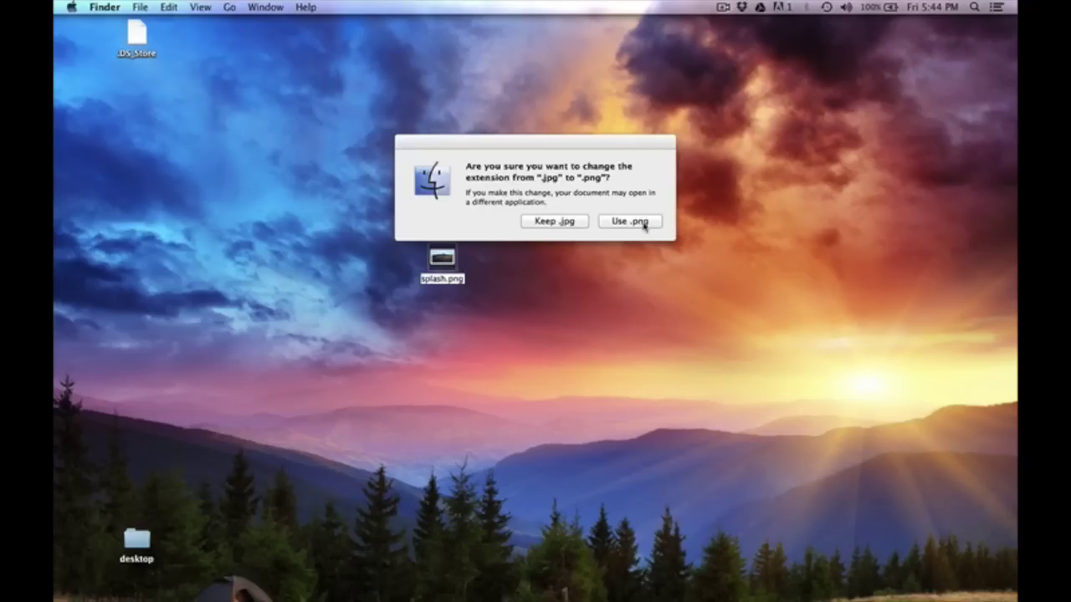
click(644, 224)
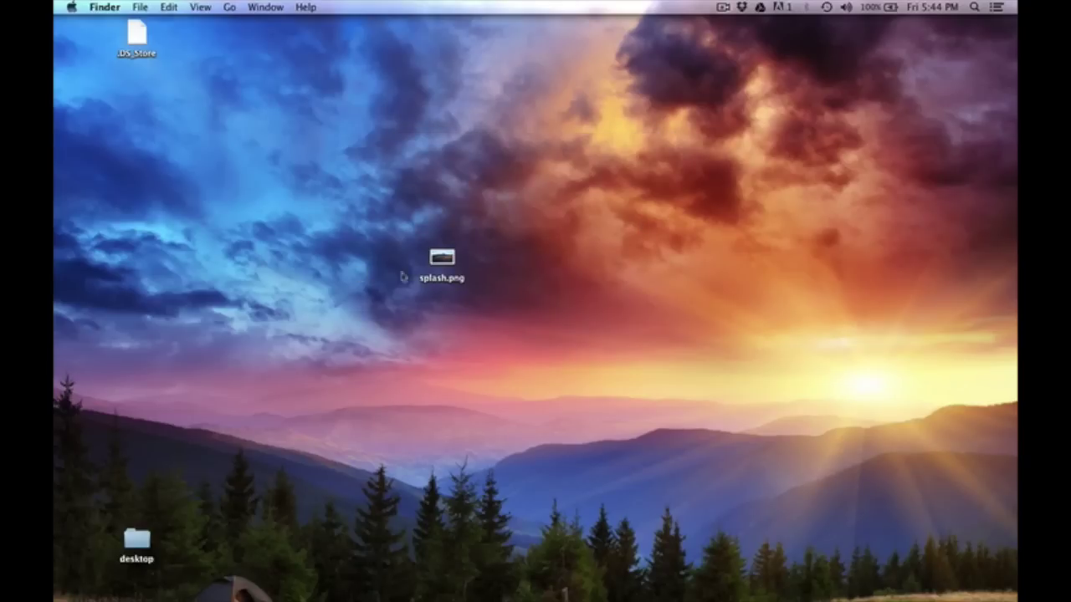
mouse_move(443, 269)
mouse_down()
mouse_move(914, 110)
mouse_move(955, 121)
mouse_move(977, 156)
mouse_up()
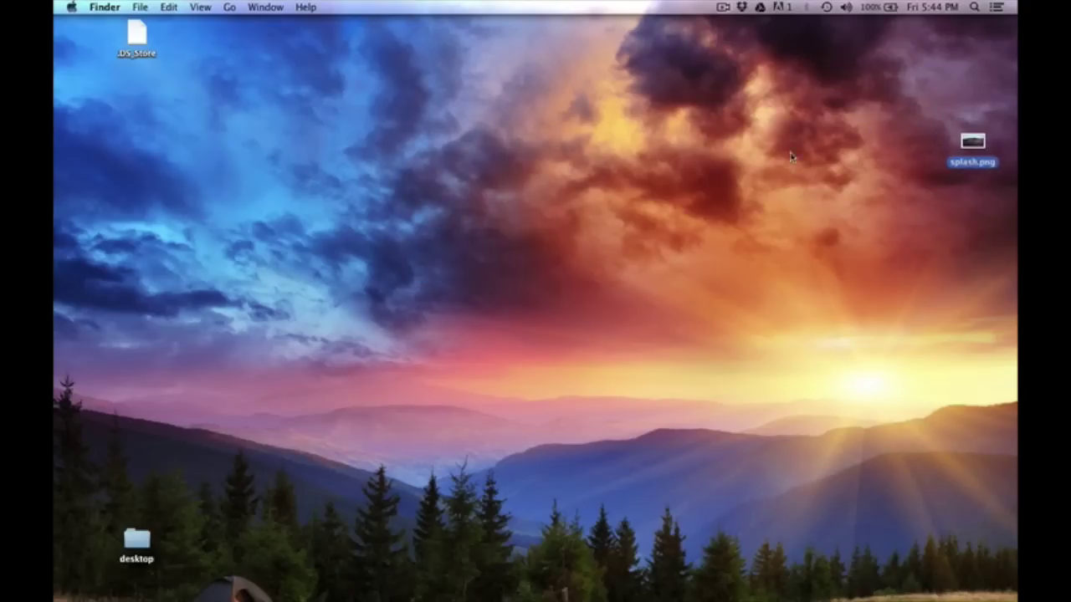
From the home folder, open Library > Application Support > XBMC
click(227, 8)
click(279, 127)
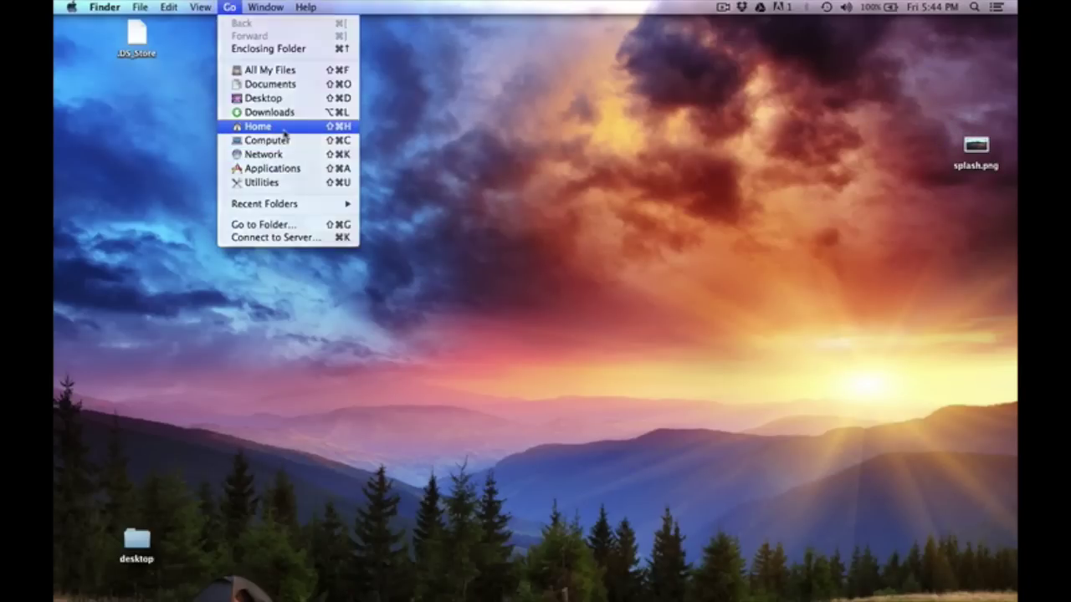
scroll(626, 377, down, 4)
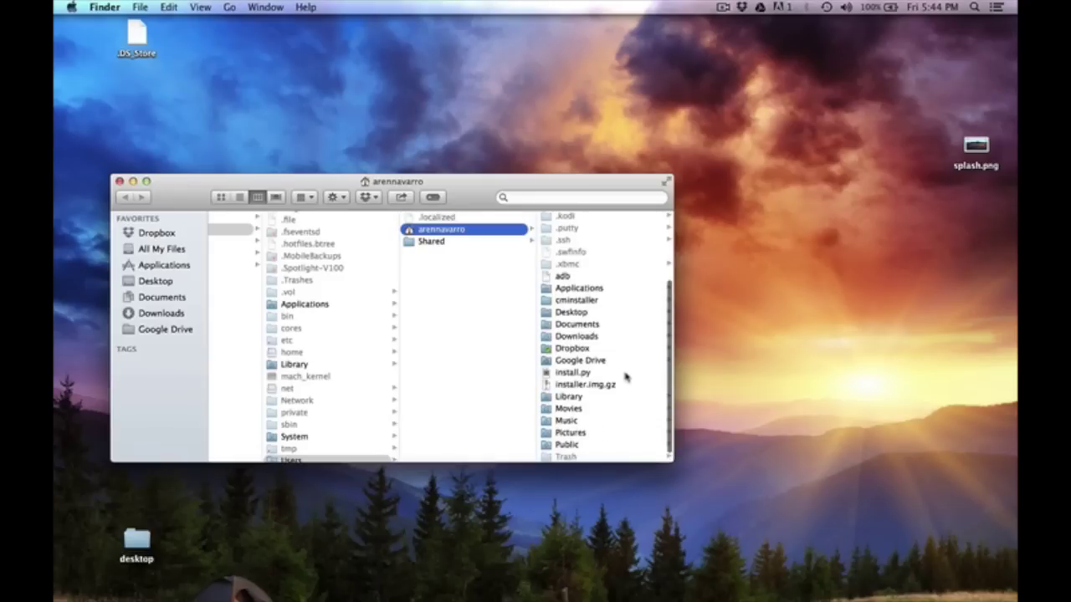
click(600, 397)
click(622, 266)
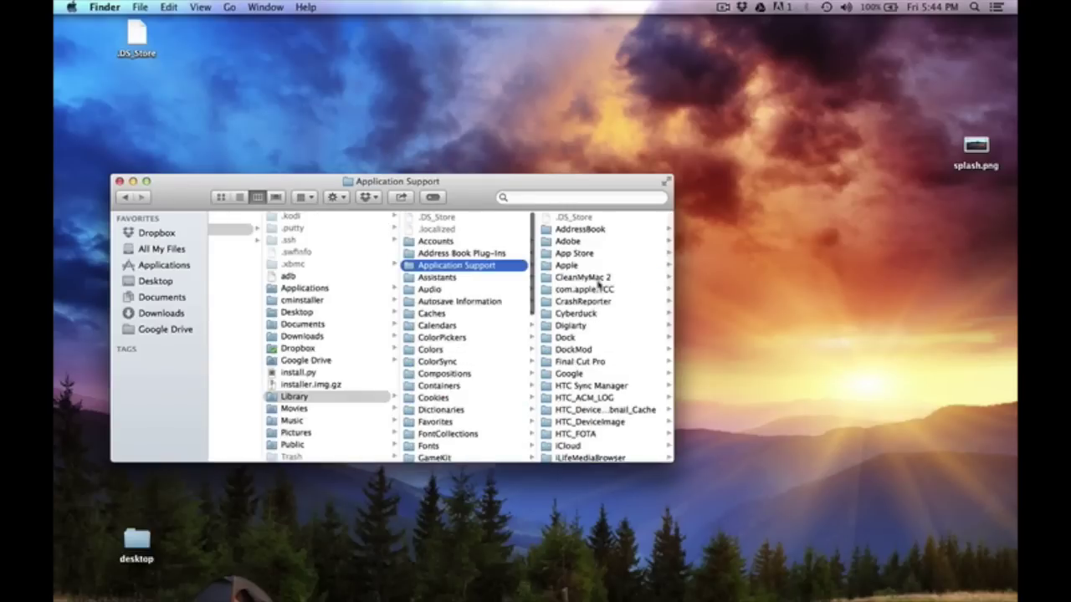
scroll(585, 376, down, 5)
click(567, 458)
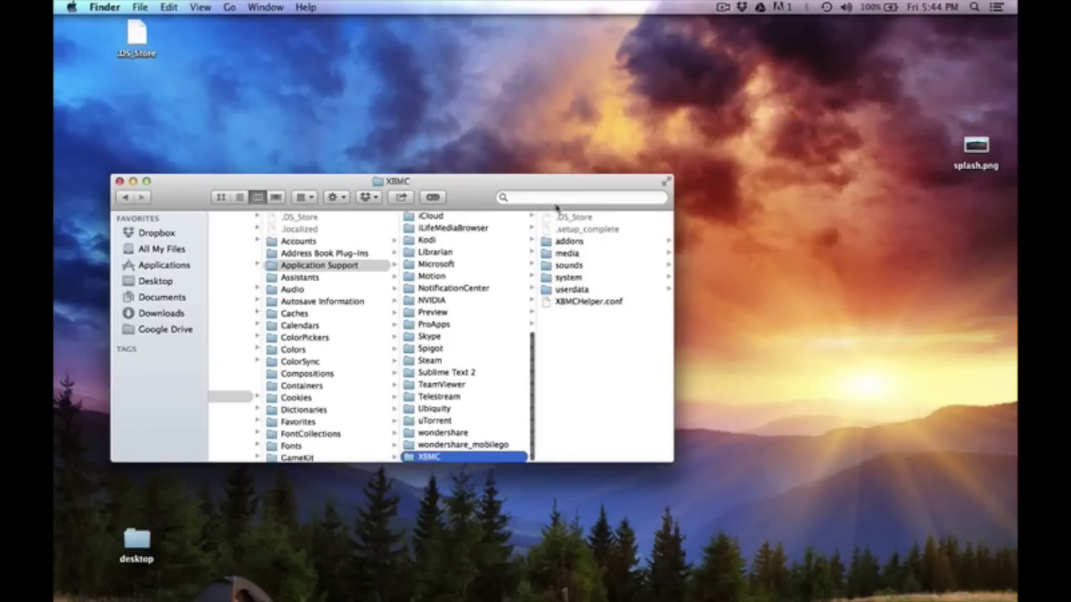
Open XBMC's media folder, move splash.png from the desktop into it, and close the window
drag(464, 198, 441, 120)
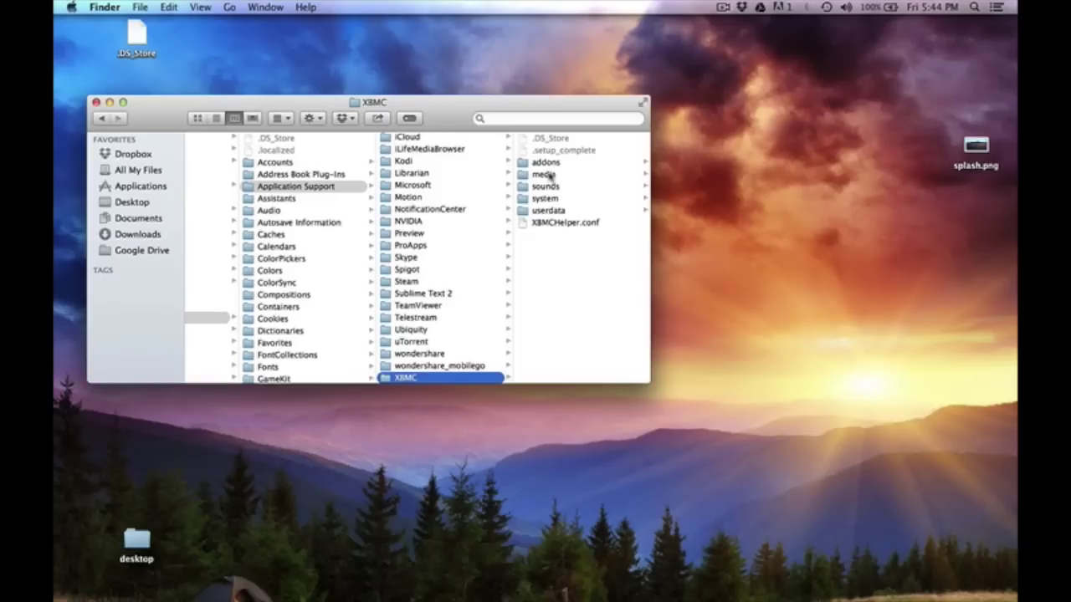
click(545, 175)
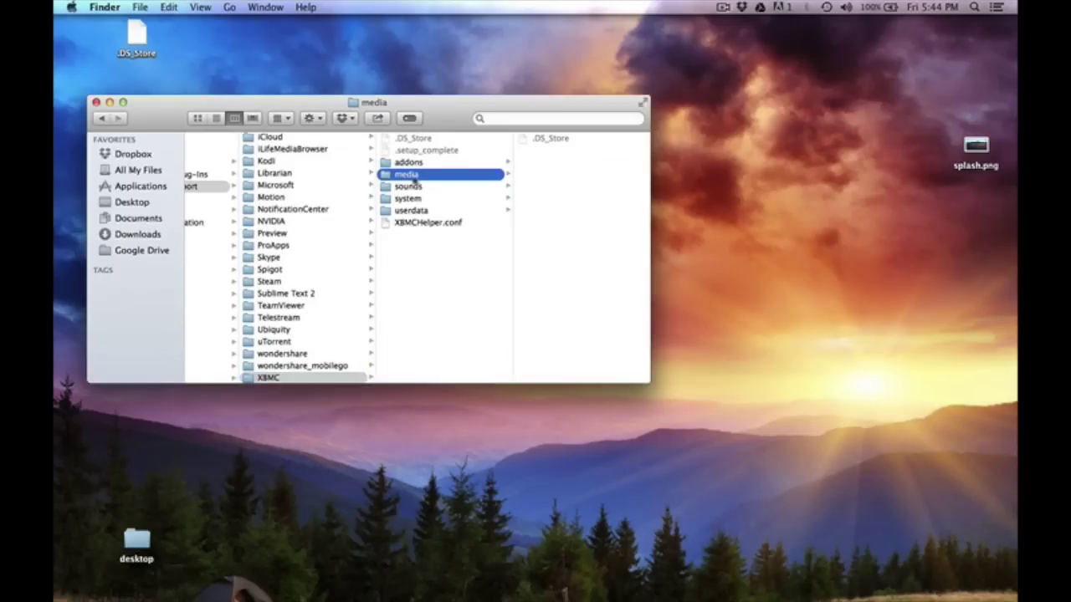
key(Up)
click(414, 188)
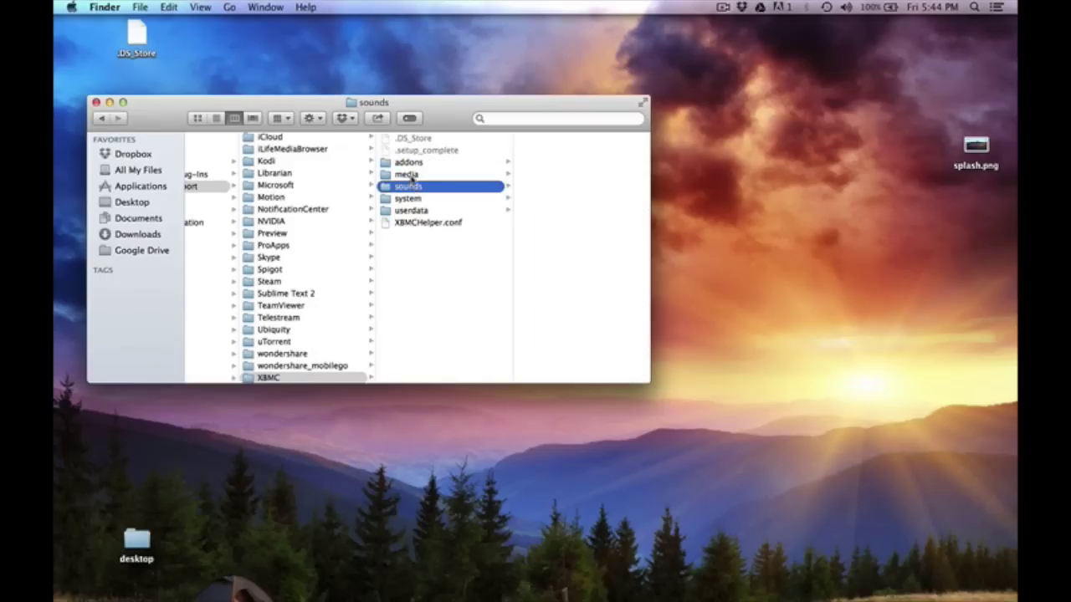
click(412, 178)
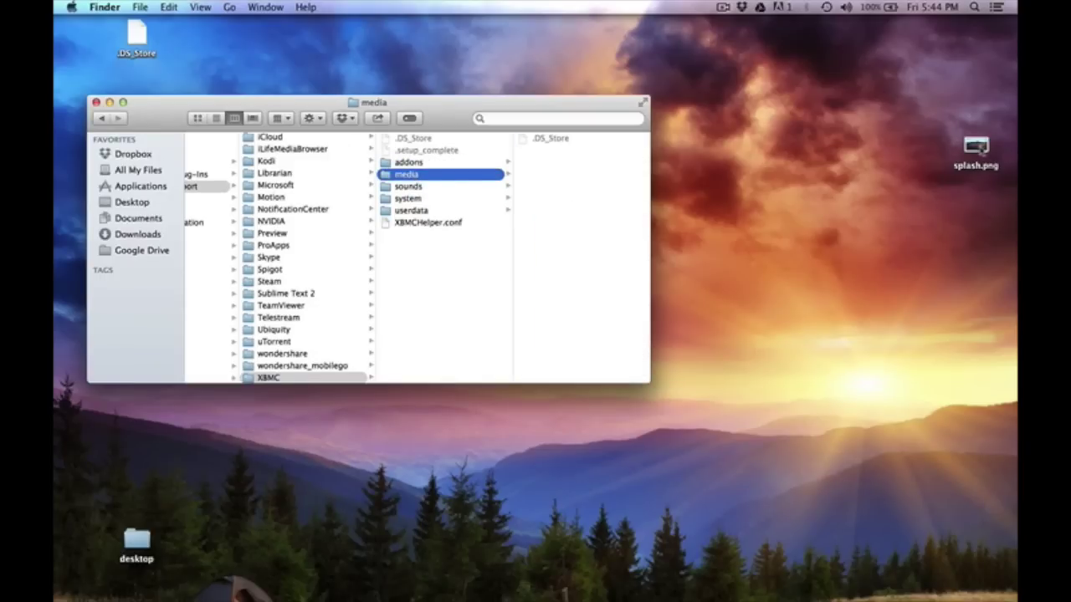
drag(976, 148, 559, 209)
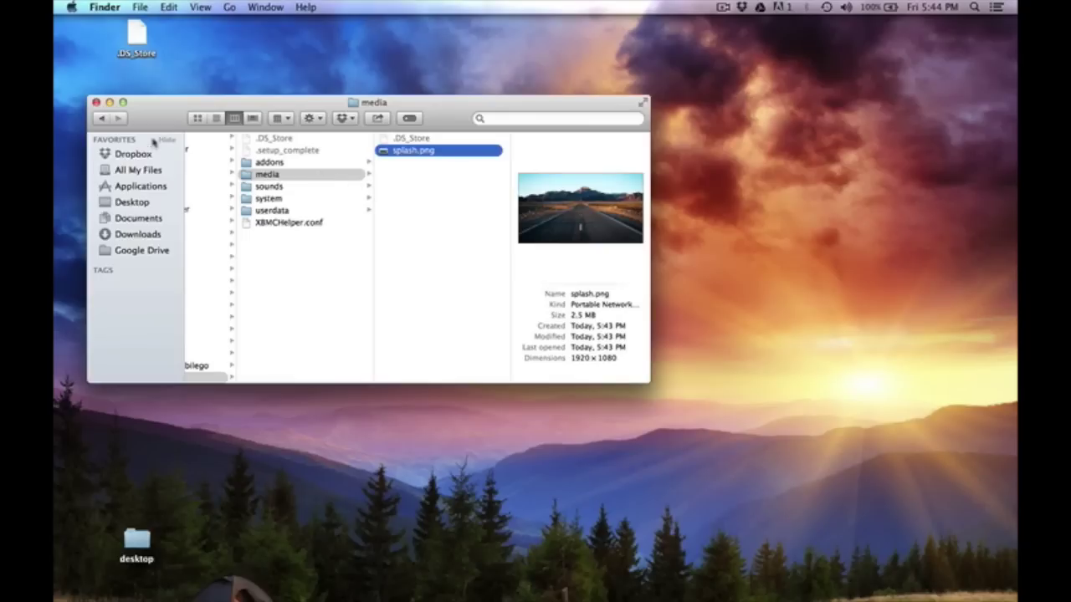
click(96, 102)
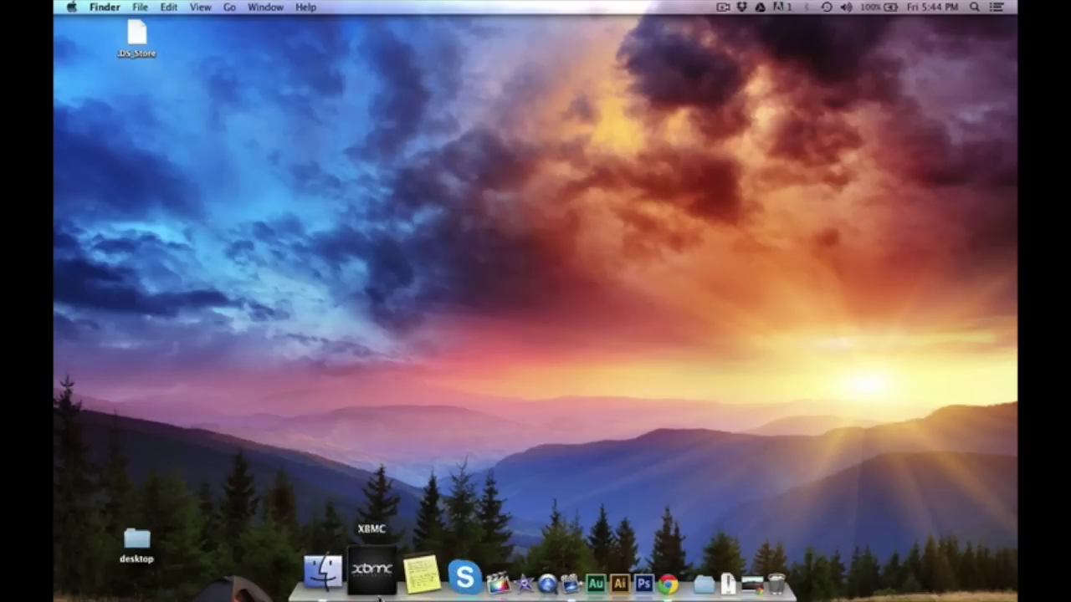
Relaunch XBMC from the Dock so it boots with the new splash.png
click(380, 574)
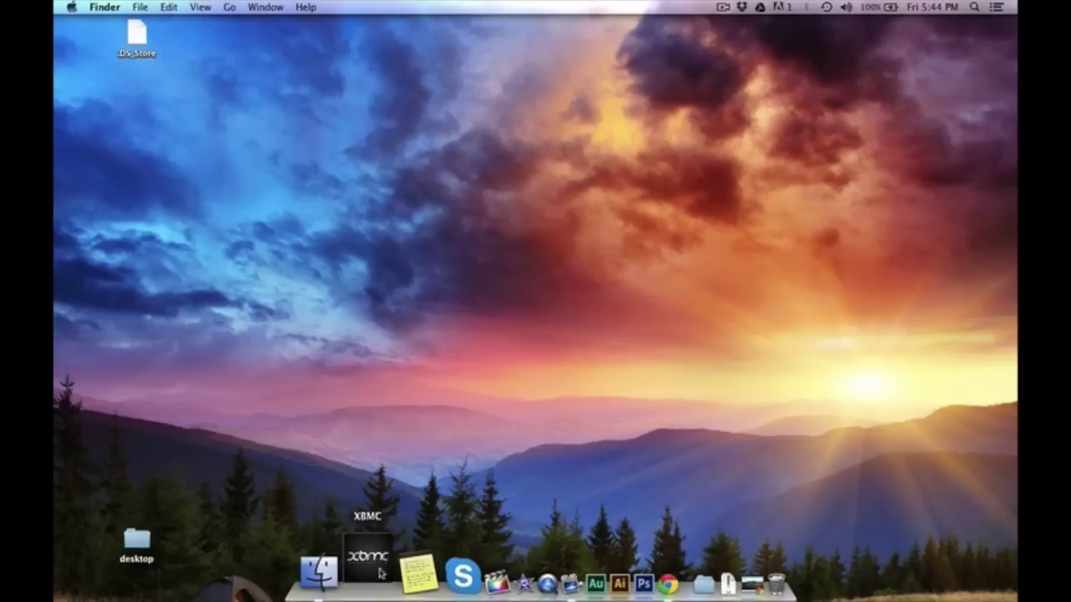